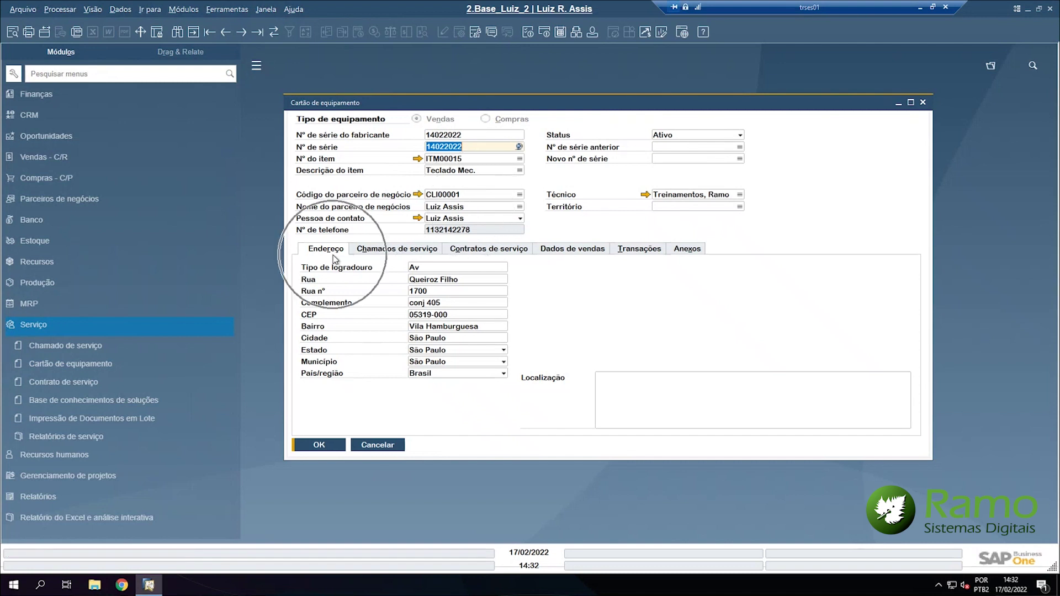
- Review the equipment card's service calls, service contracts, sales data and its inbound and outbound transactions
left_click(407, 255)
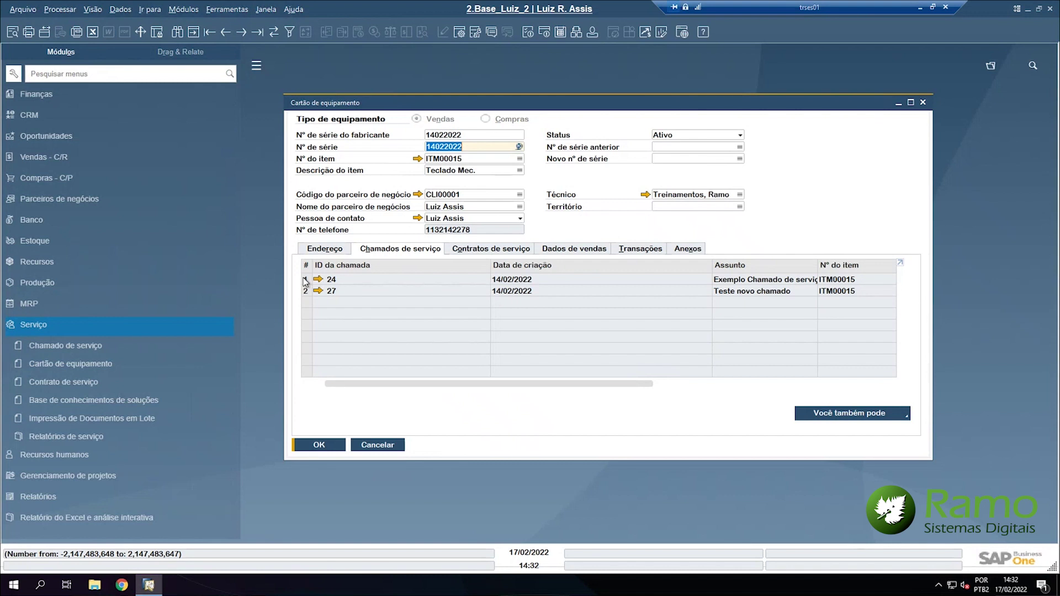
left_click(475, 249)
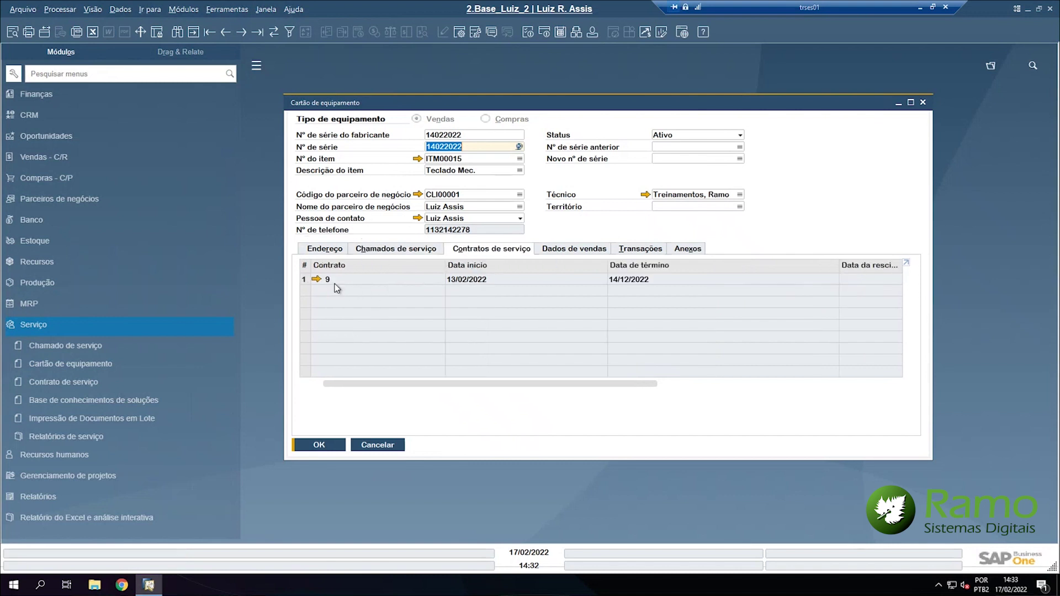
left_click(563, 250)
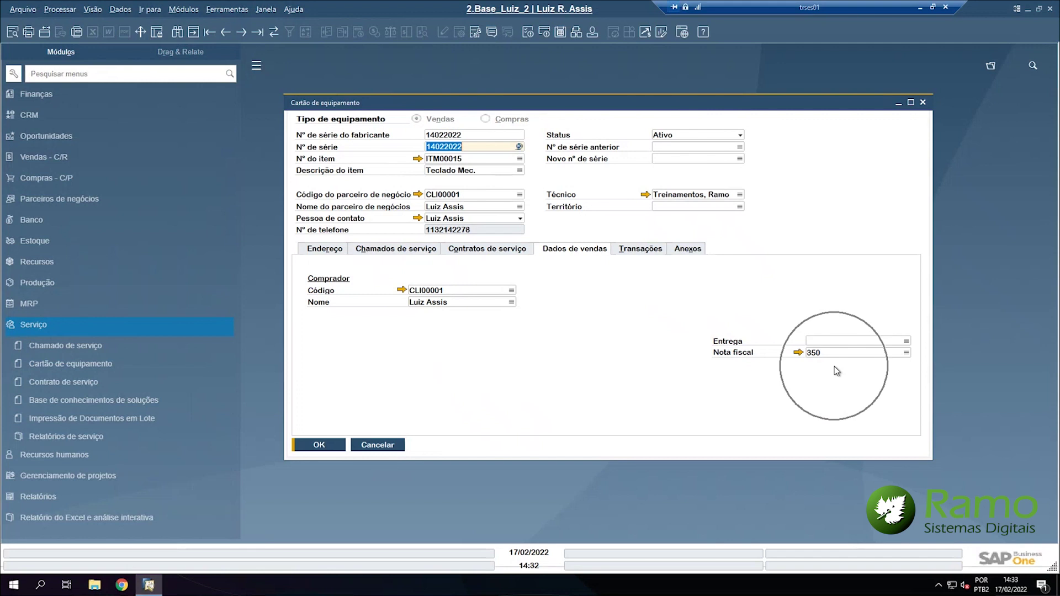
left_click(629, 251)
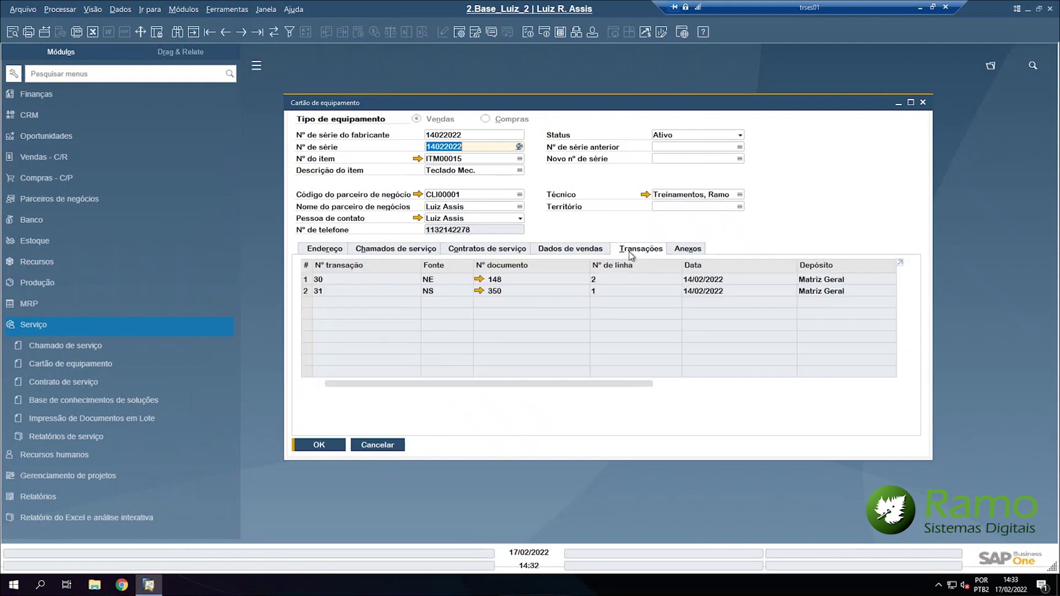
left_click(440, 281)
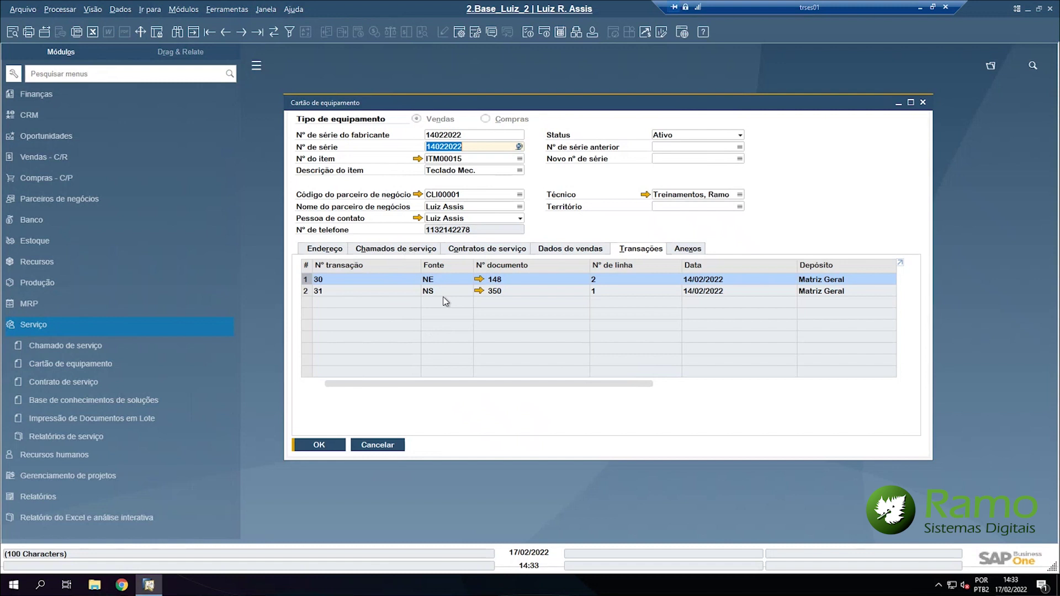
left_click(443, 292)
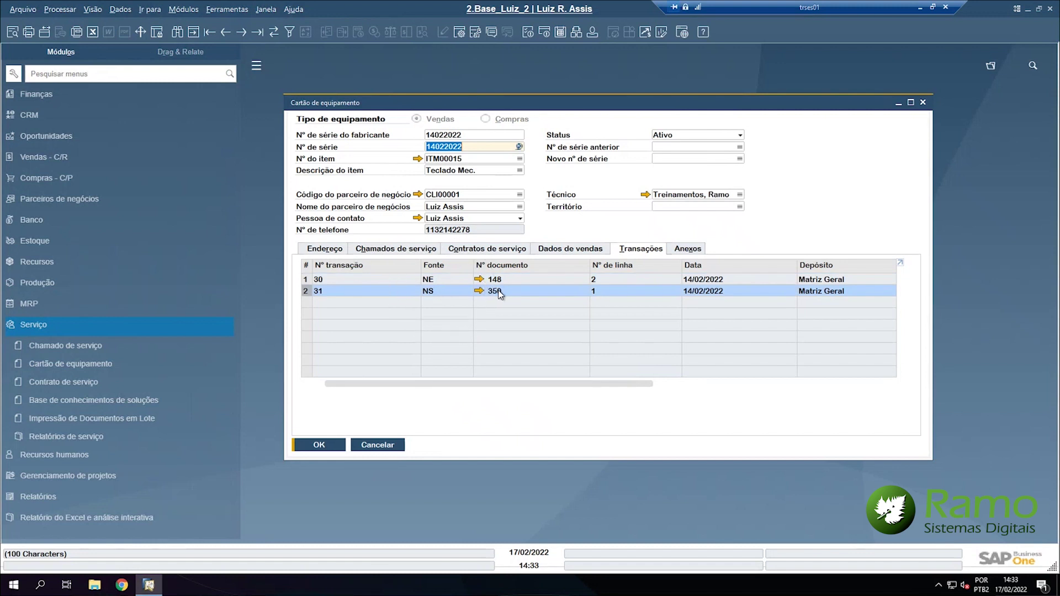
- View the equipment card's attached file "Anexo técnico cartão equip." and close it
left_click(684, 249)
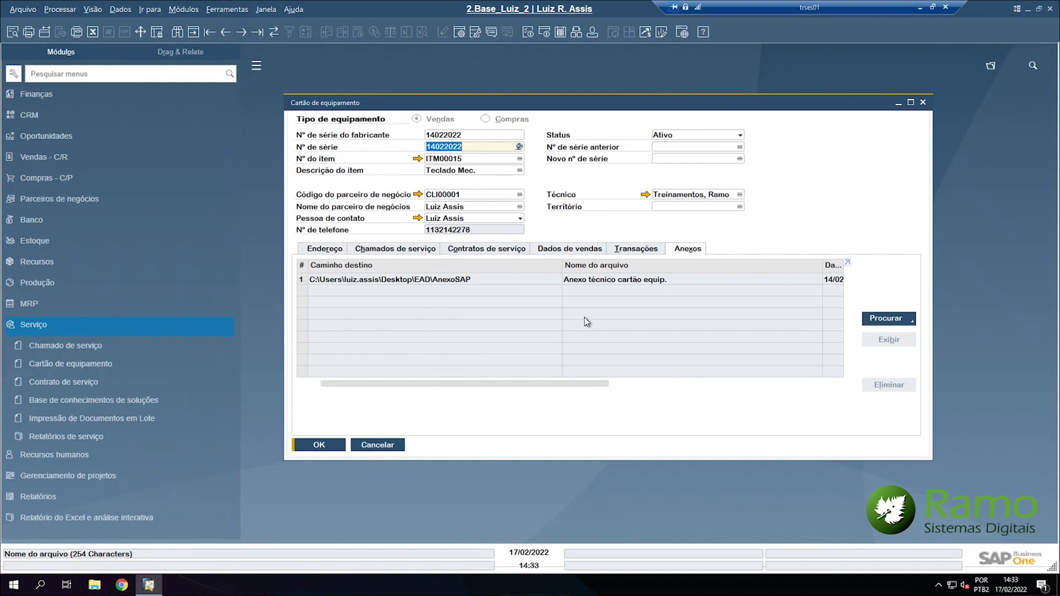
double_click(354, 281)
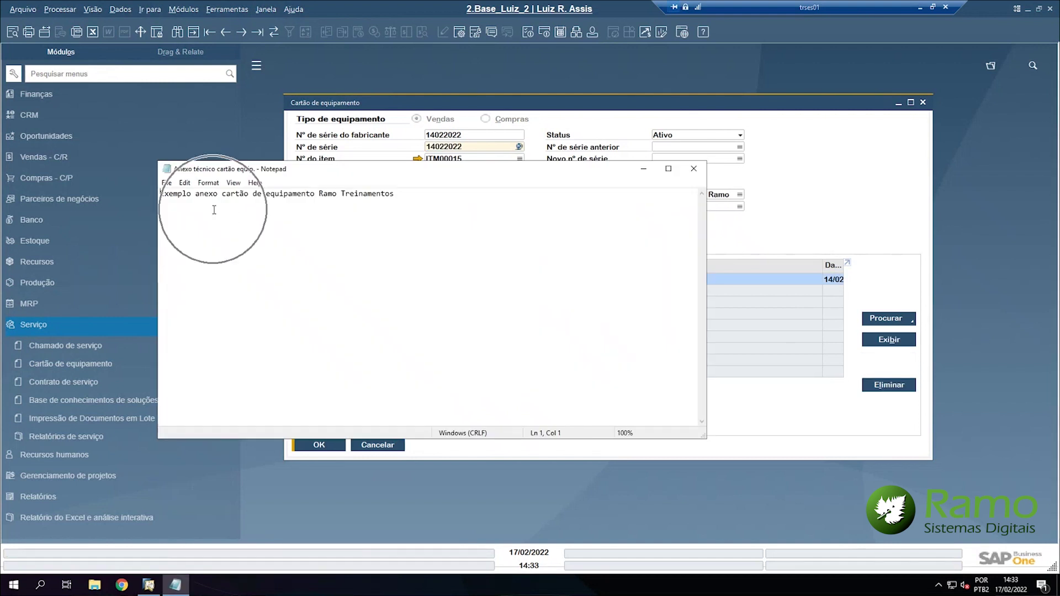
left_click(693, 169)
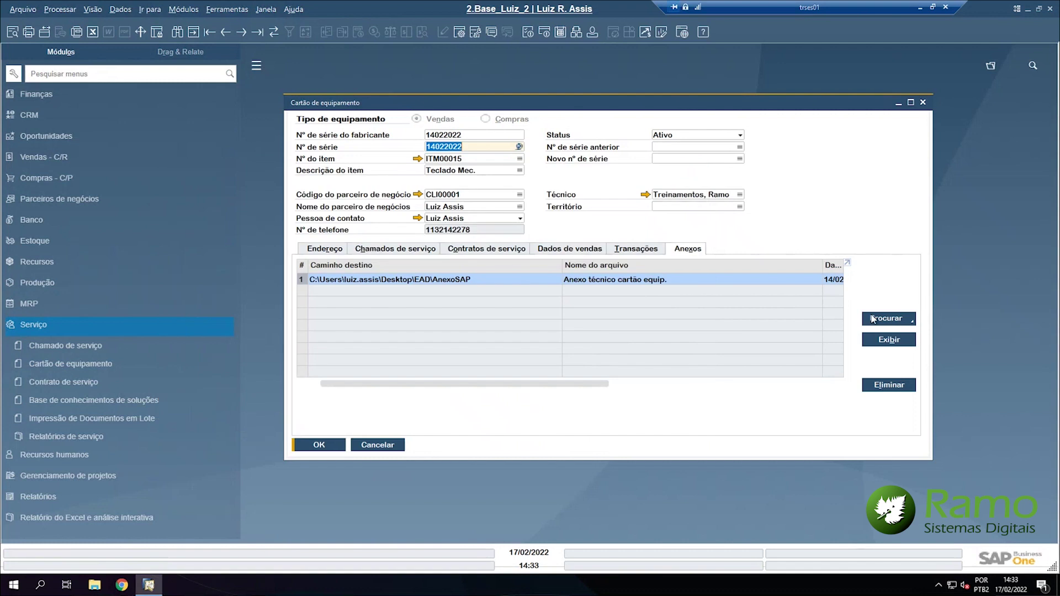
- Attach the file "Anexo lcm" from the AnexoSAP folder to the equipment card and save the update
left_click(874, 319)
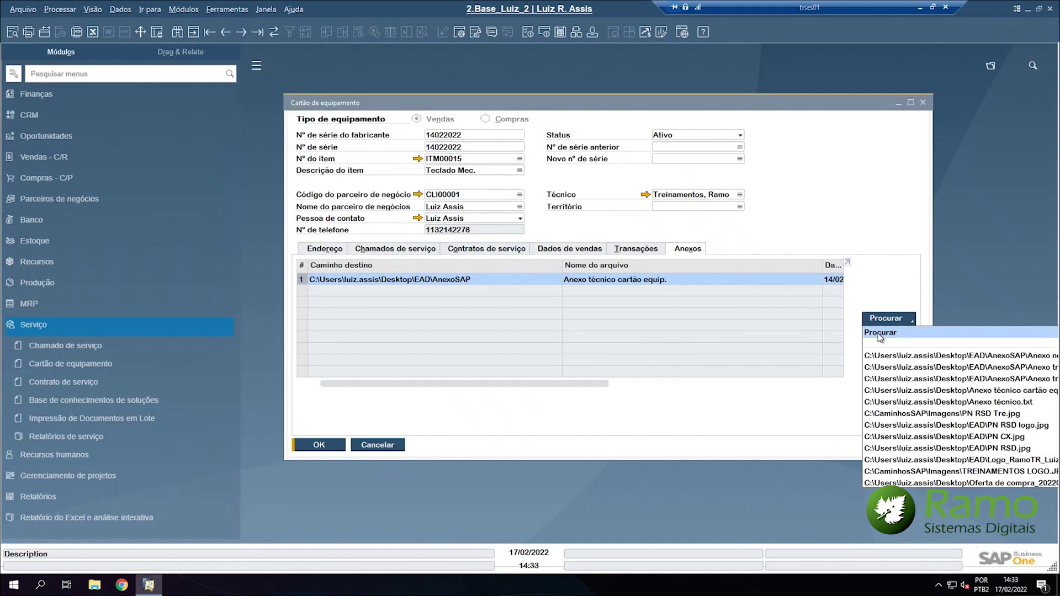
left_click(878, 334)
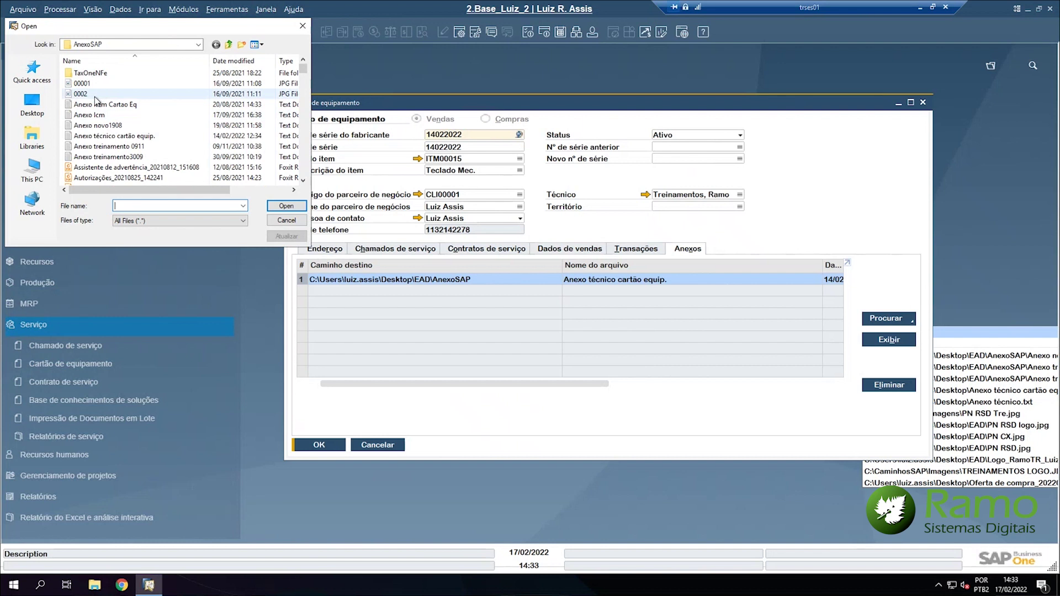
left_click(103, 116)
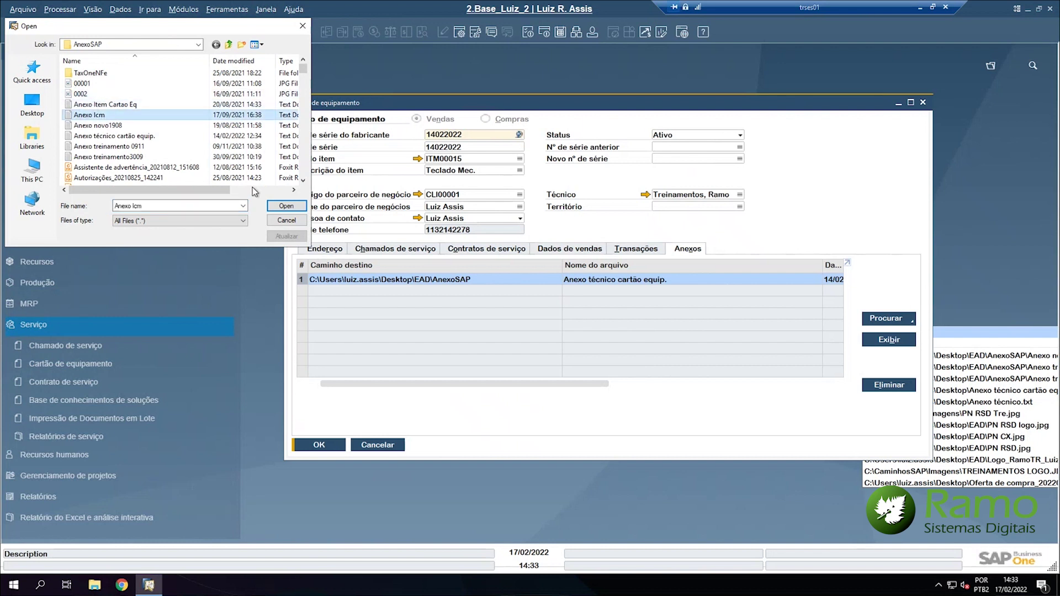
left_click(282, 207)
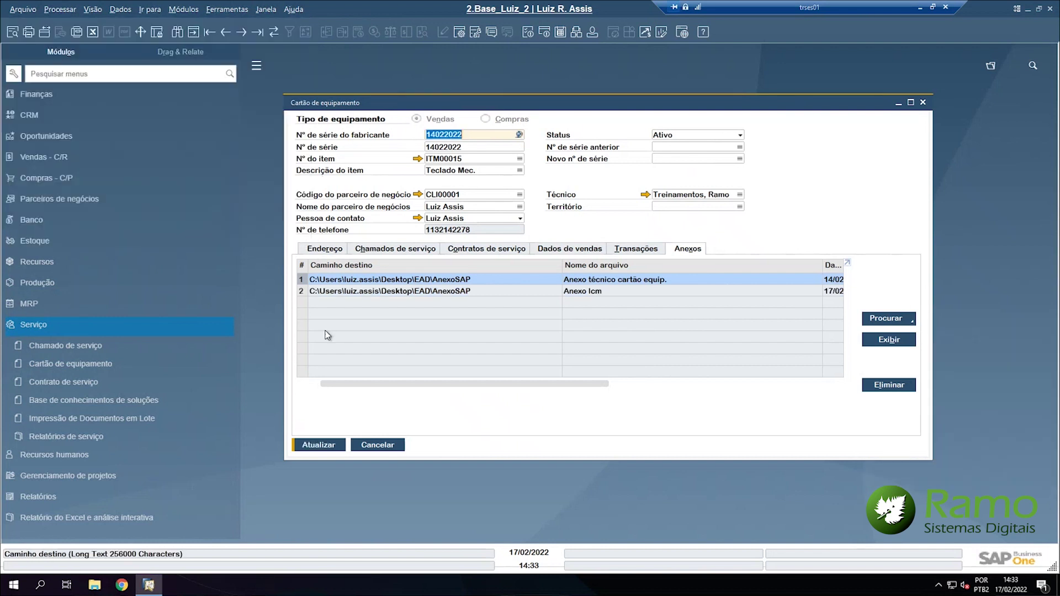
left_click(308, 444)
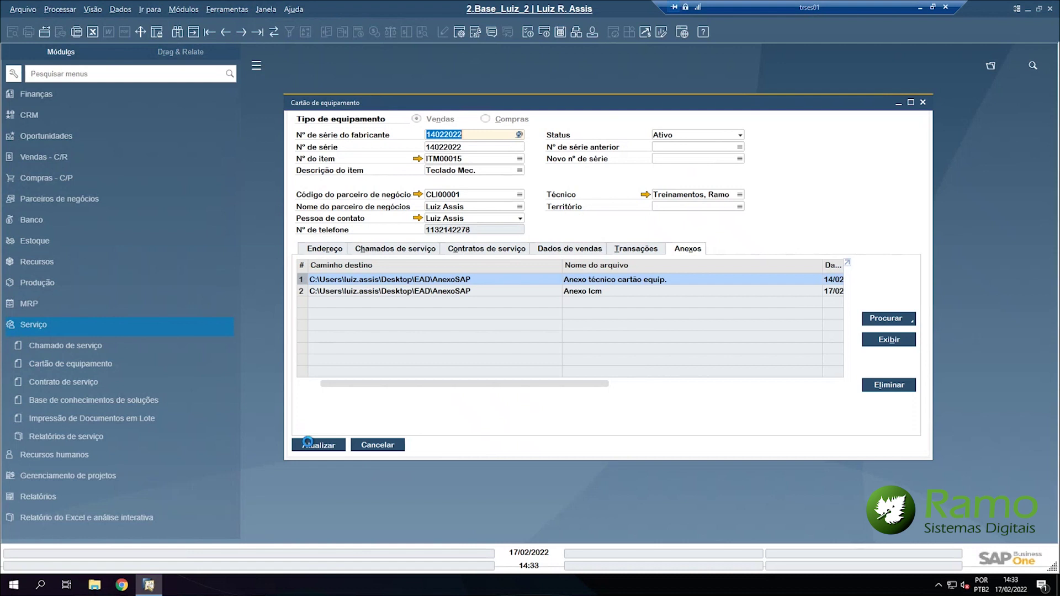
left_click(416, 400)
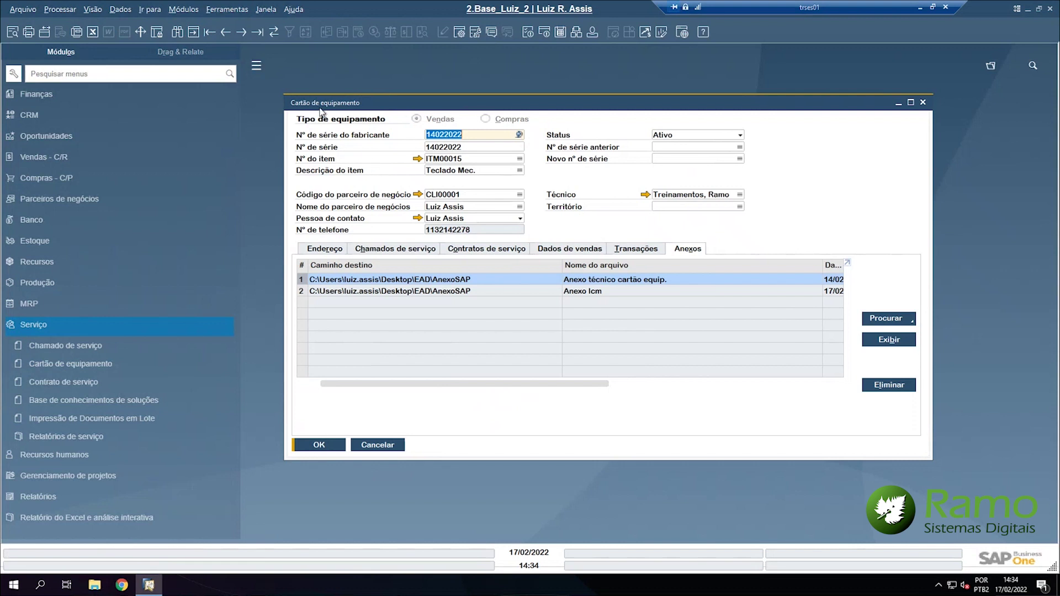
- Bring up a blank new equipment card and close the form without adding a record
left_click(194, 32)
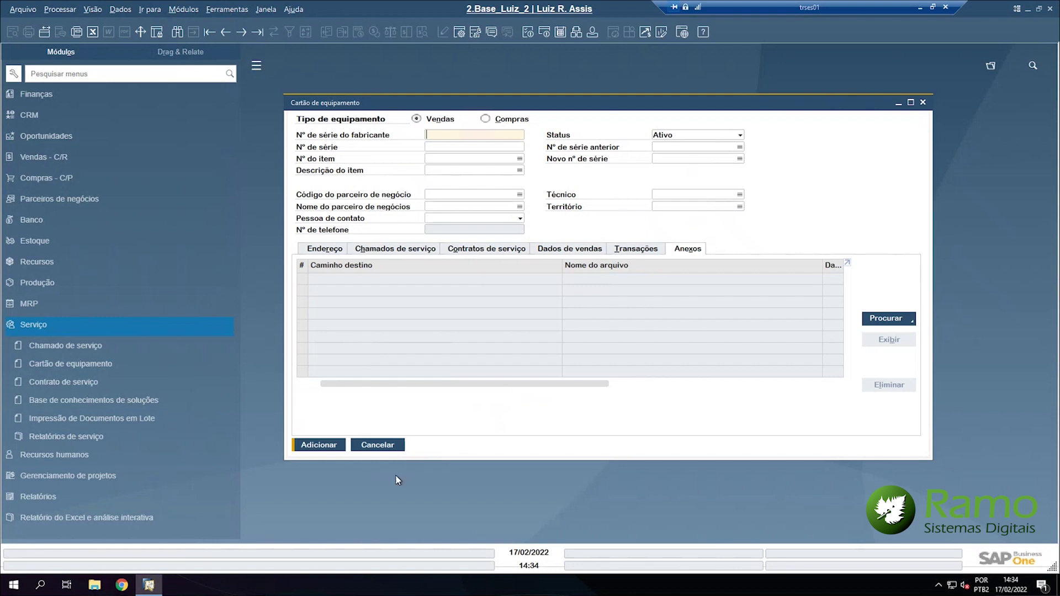
left_click(378, 446)
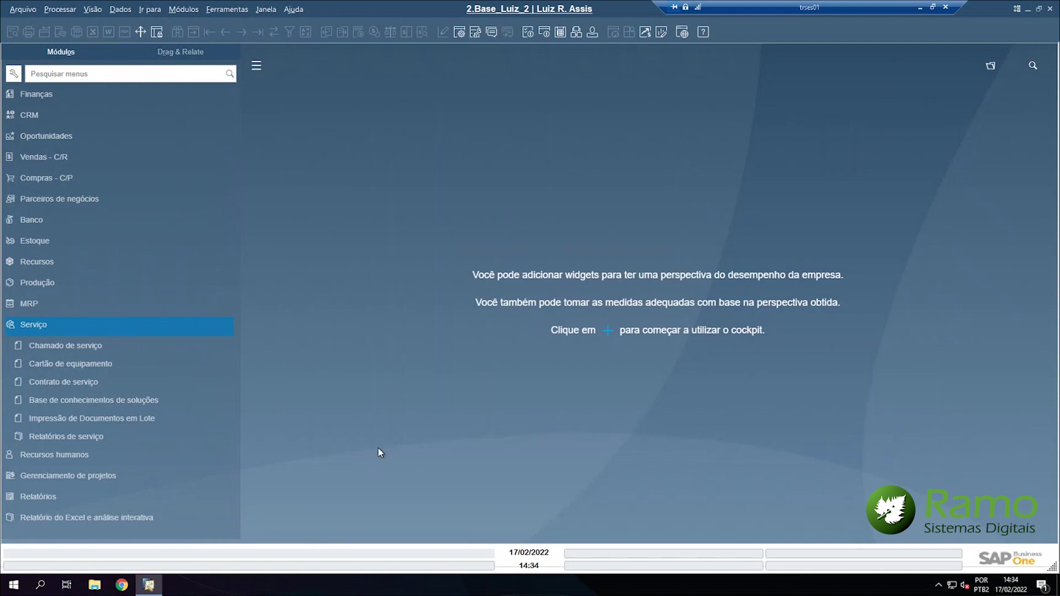
- Open the Estoque item settings in Configurações gerais under the Administração module's system initialization
left_click(107, 331)
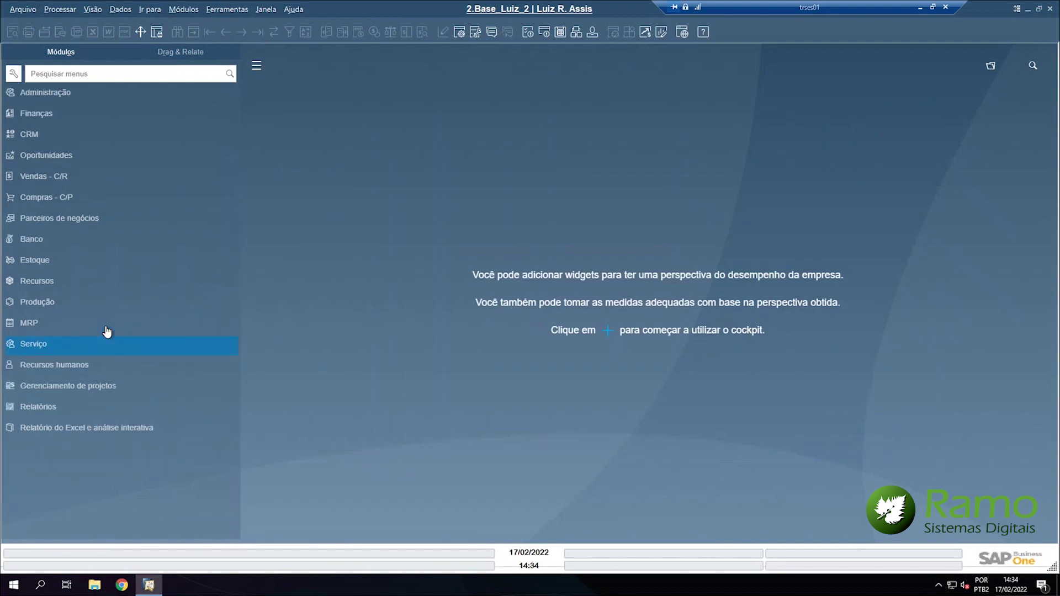
left_click(75, 94)
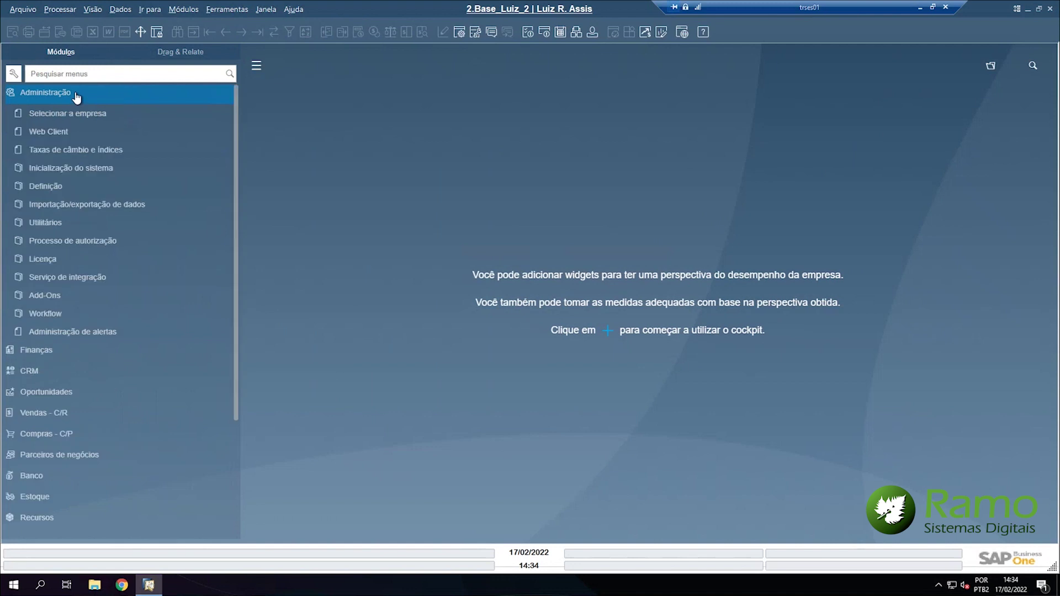
left_click(73, 169)
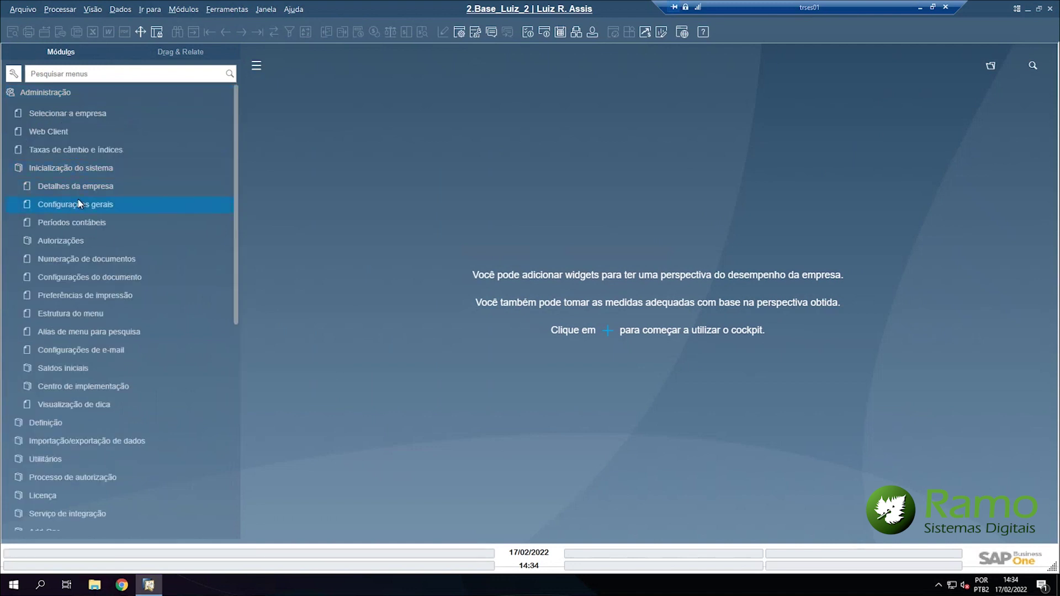
left_click(77, 202)
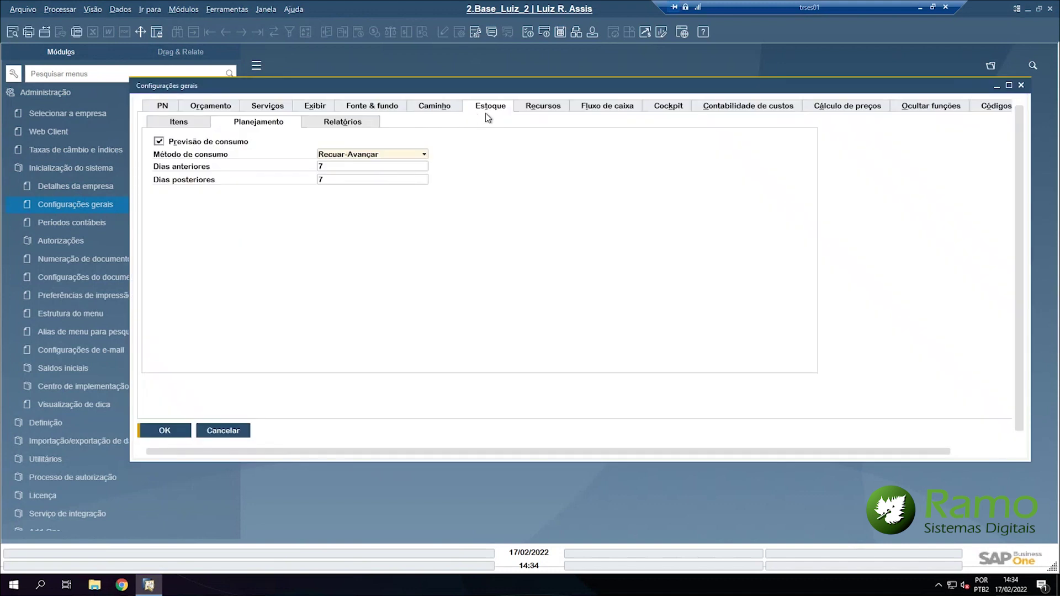
left_click(487, 116)
left_click(190, 124)
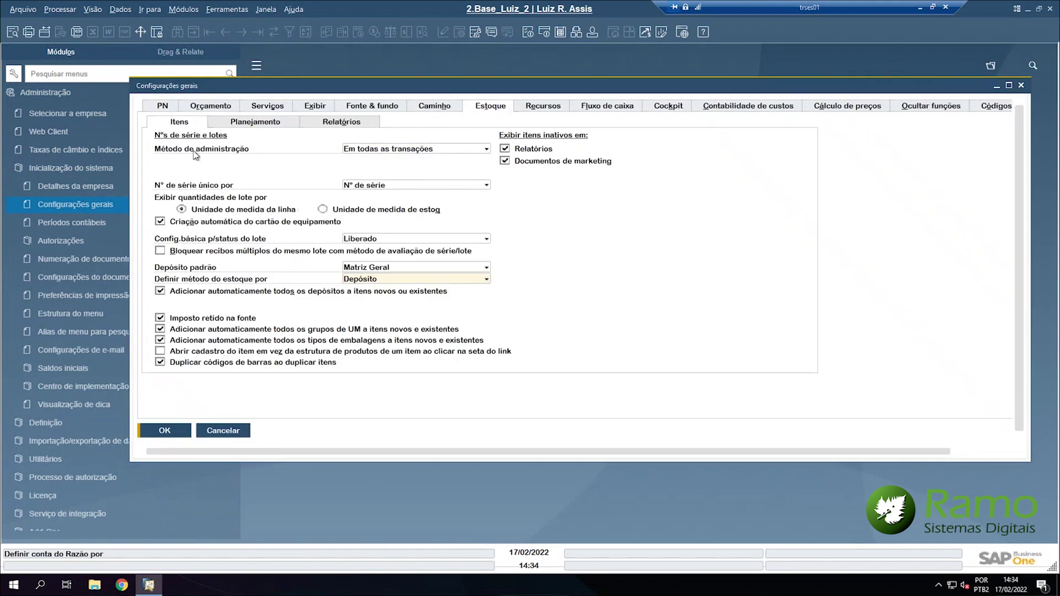
- Switch "Criação automática do cartão de equipamento" off and back on, save the general settings and close them
left_click(160, 221)
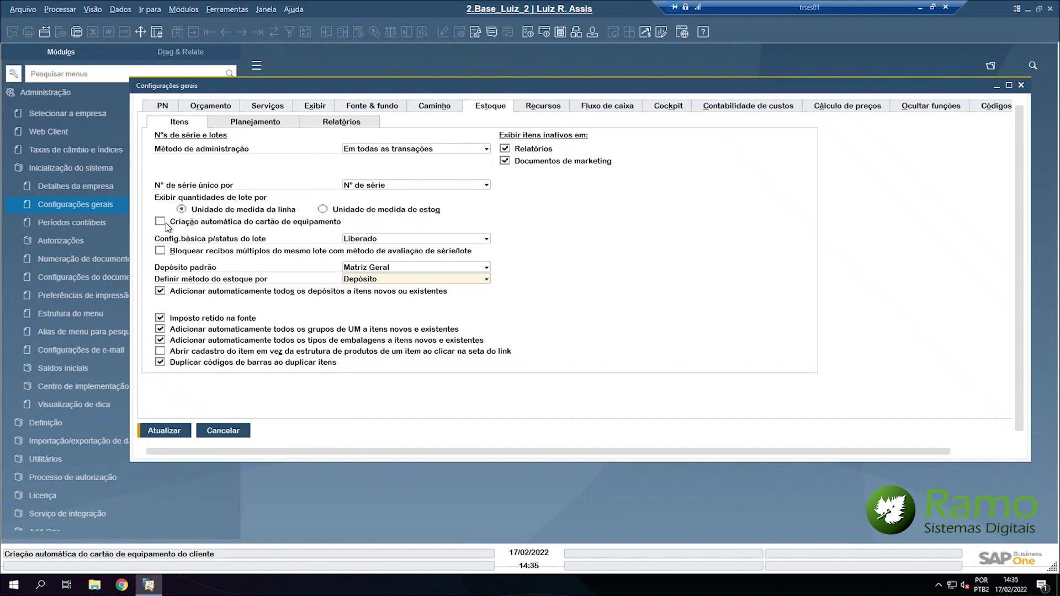
left_click(157, 435)
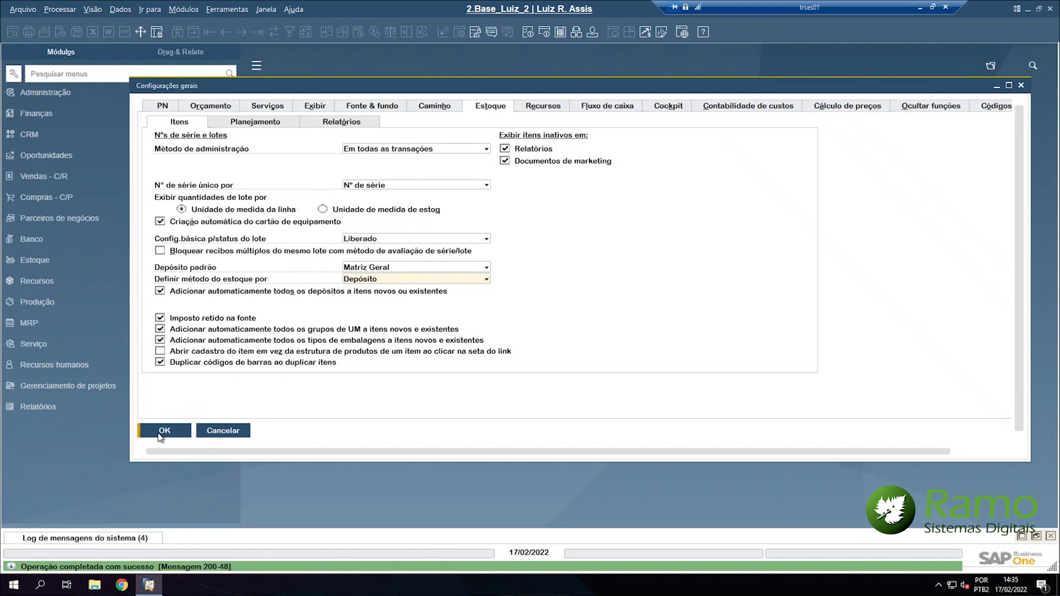
left_click(161, 433)
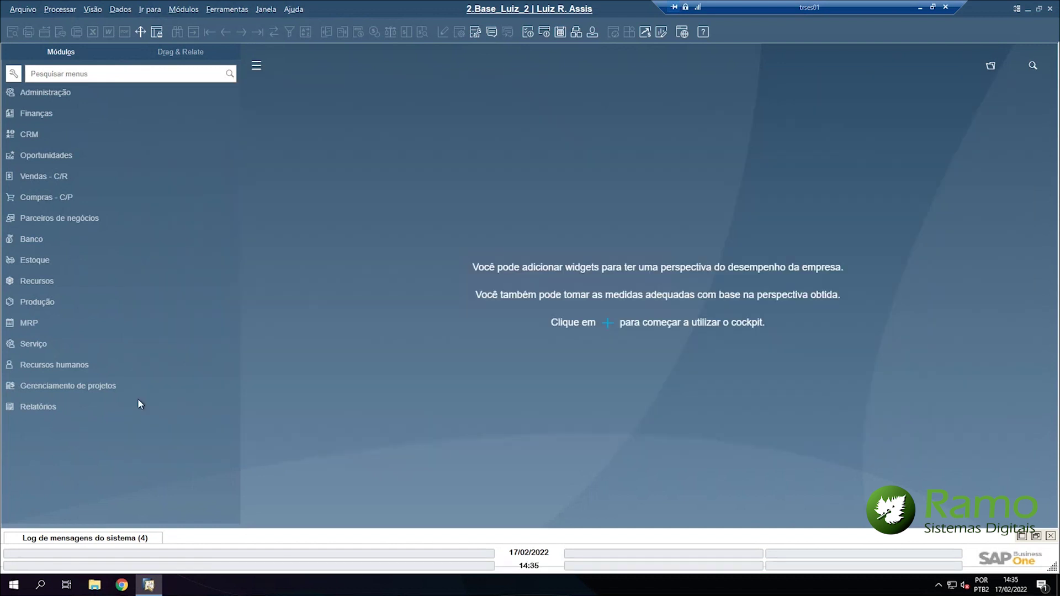
- Open the sales order form in Vendas - C/R and display the last recorded order
left_click(36, 180)
left_click(69, 150)
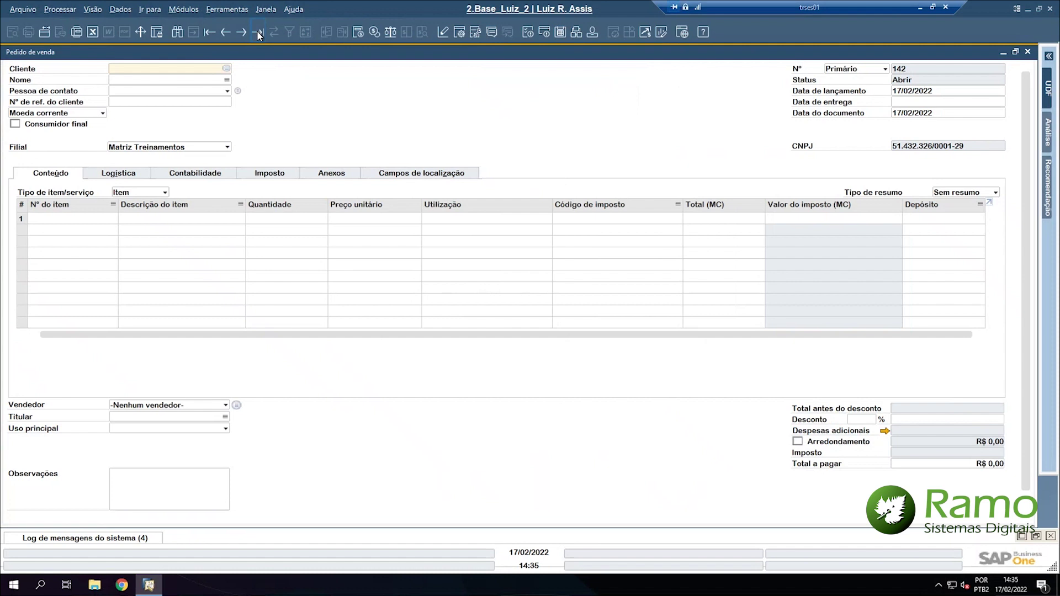
left_click(256, 31)
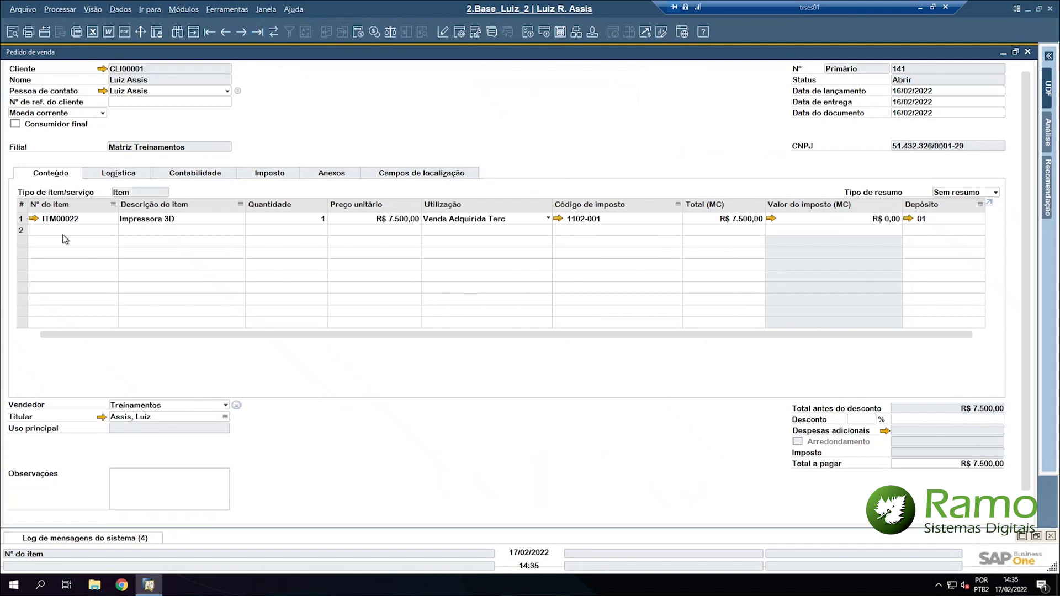
- Check the serial number management settings in the master record of item ITM00022 and close it
left_click(32, 218)
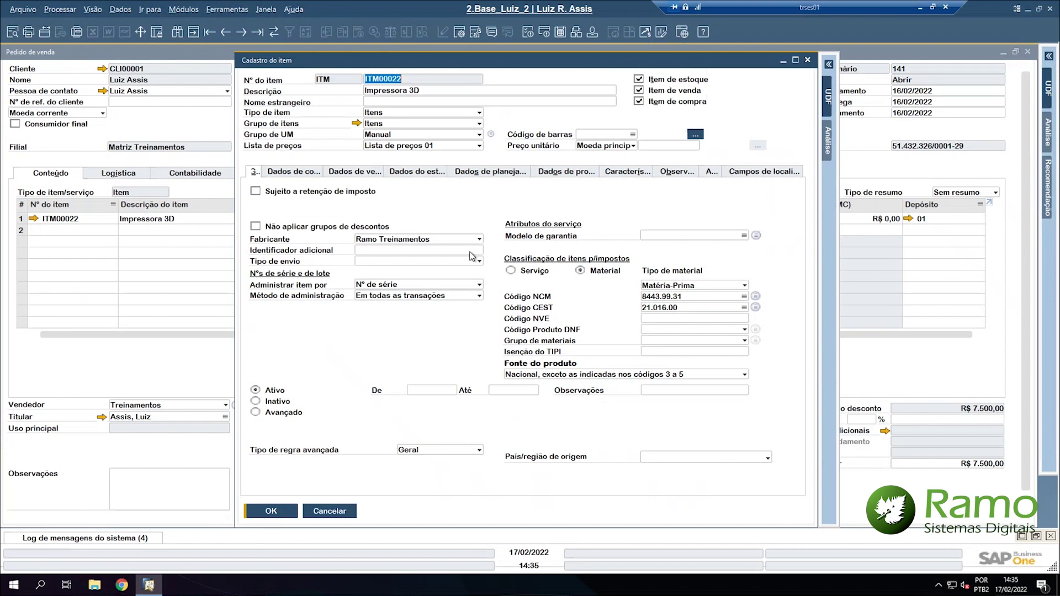
left_click(385, 292)
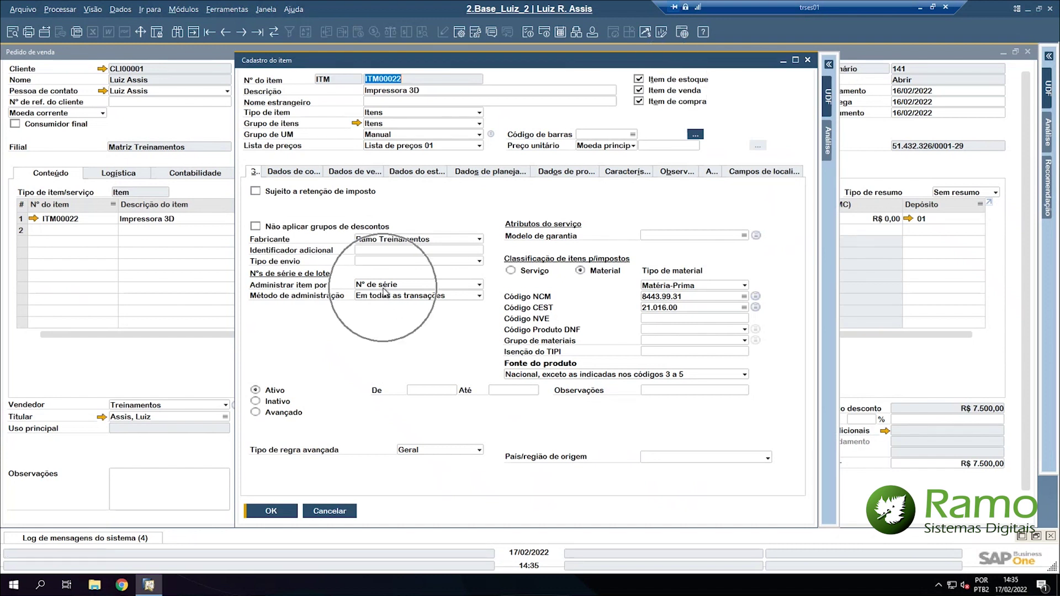
left_click(393, 307)
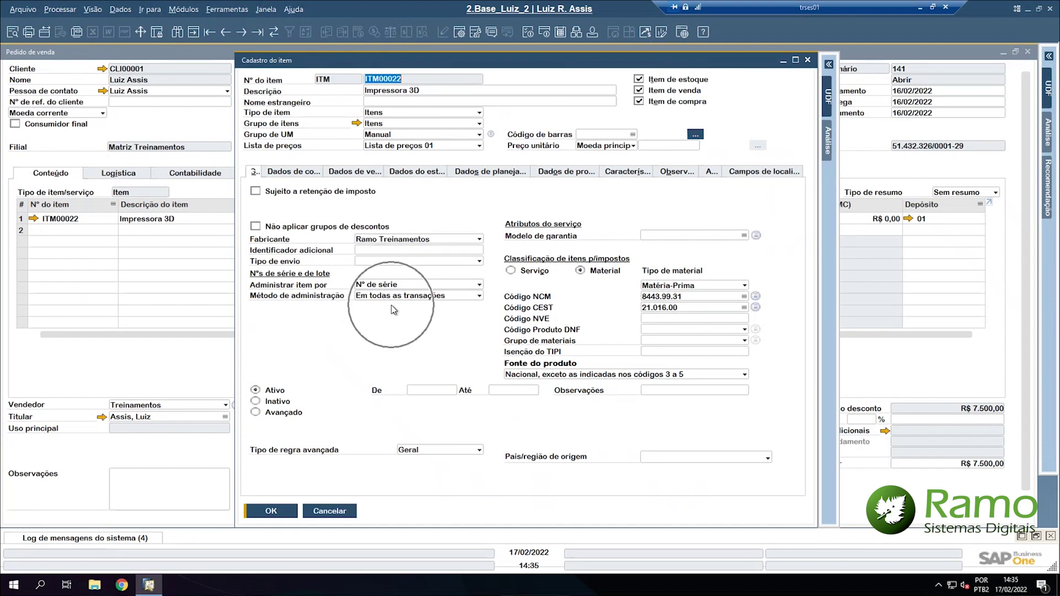
left_click(807, 60)
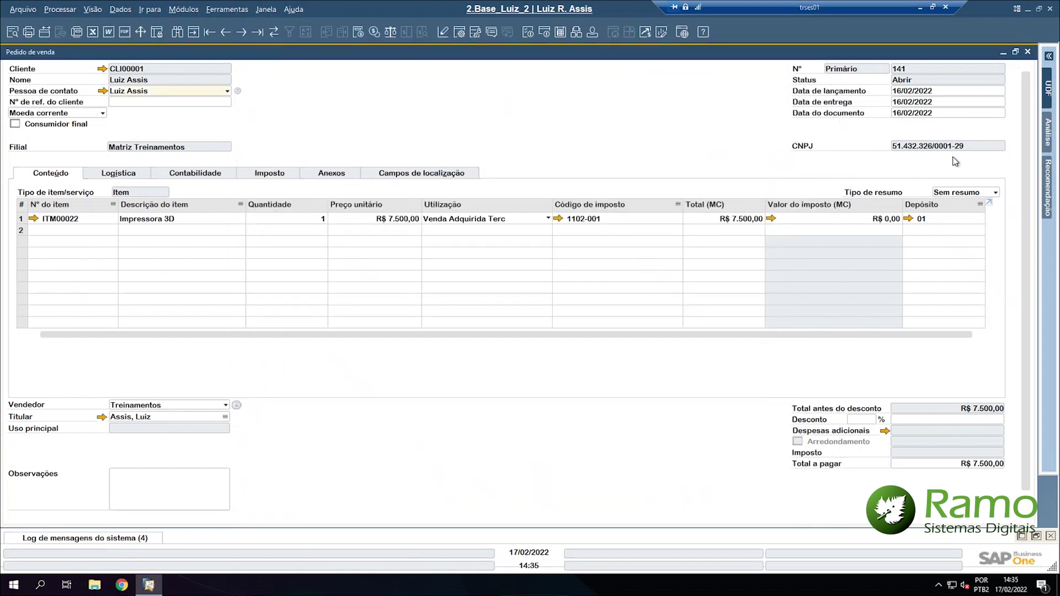
- Copy the sales order to a new Nota Fiscal de Saída
scroll(1026, 183, "down", 1)
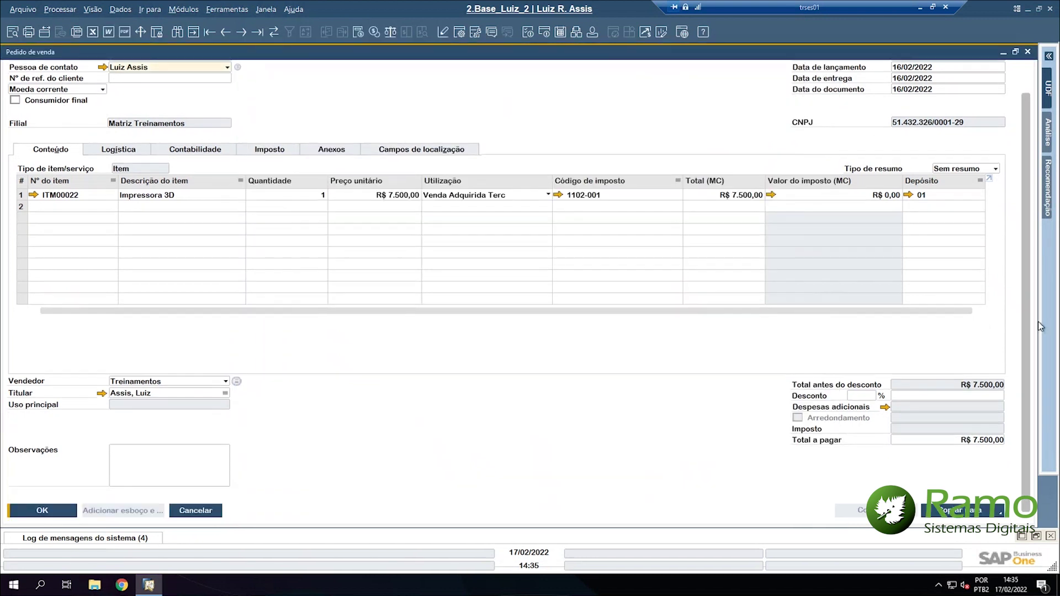
left_click(968, 511)
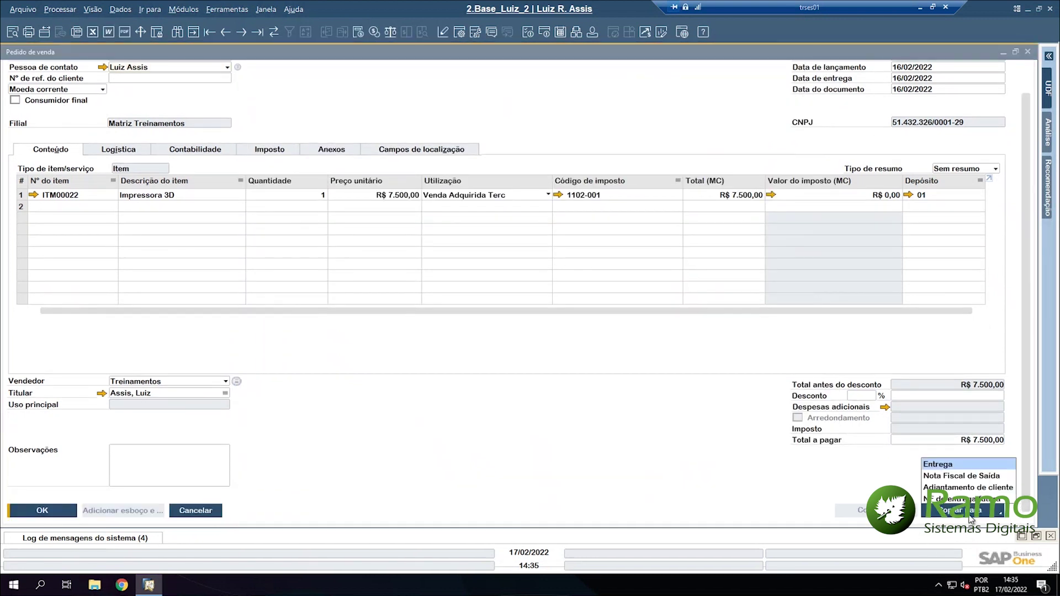
left_click(980, 478)
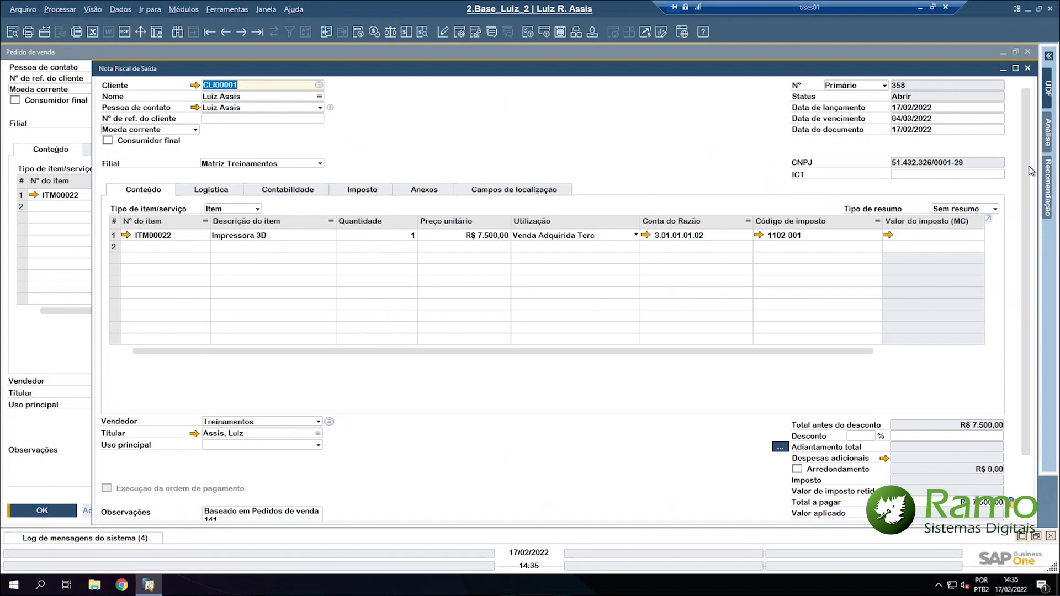
- Start adding the outgoing invoice and assign serial number 1602002 to its Impressora 3D line
scroll(1034, 177, "down", 2)
left_click(121, 509)
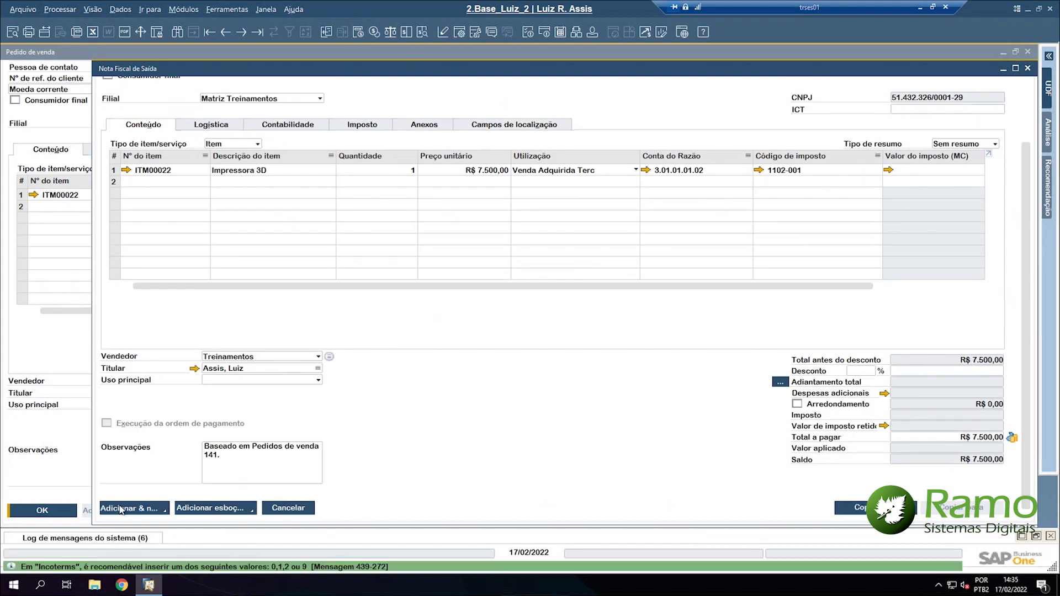
left_click(349, 304)
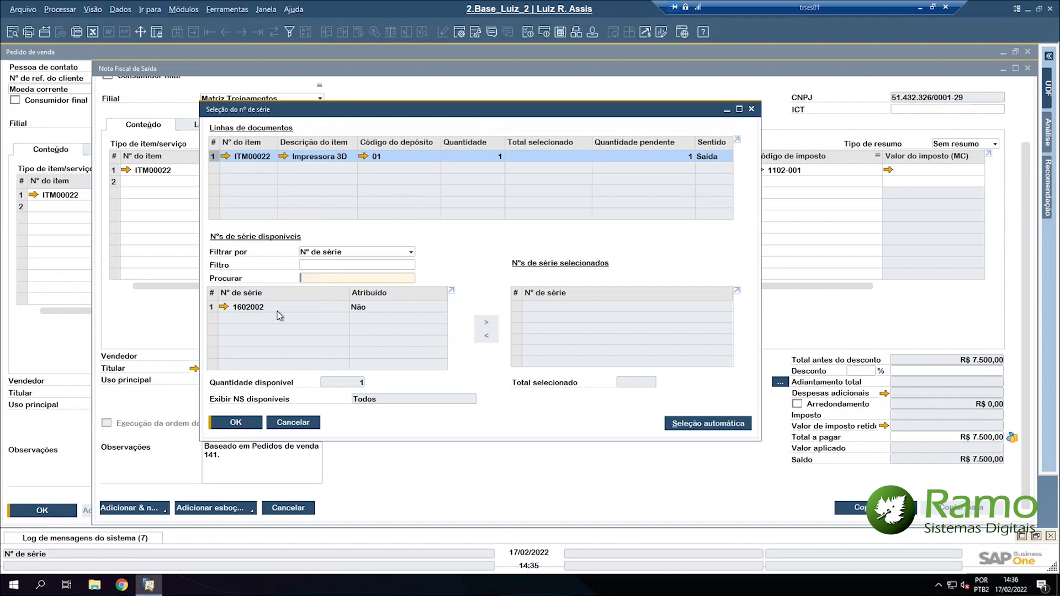
left_click(210, 308)
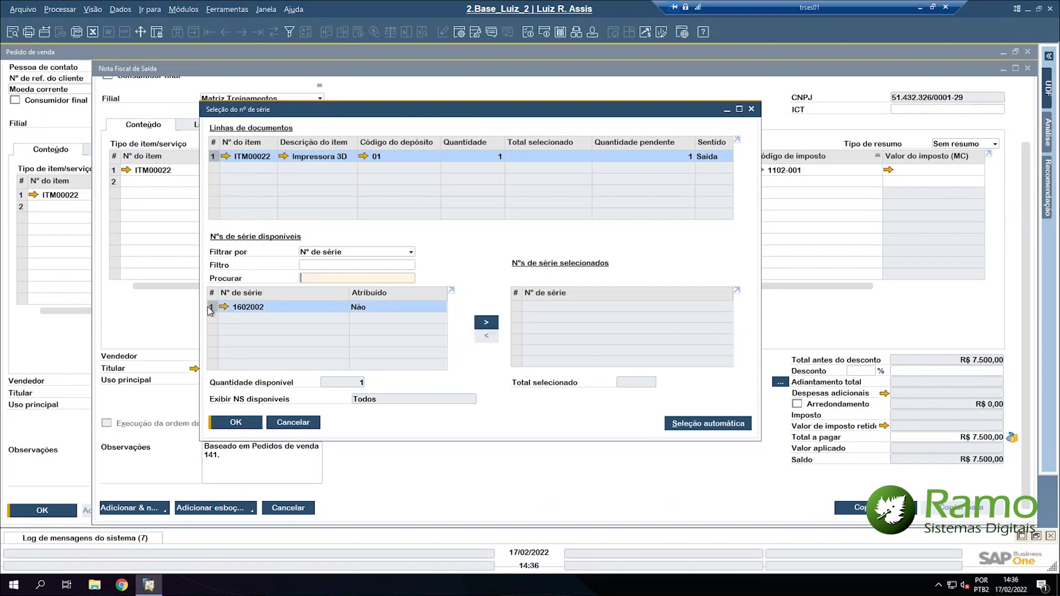
left_click(490, 323)
left_click(249, 423)
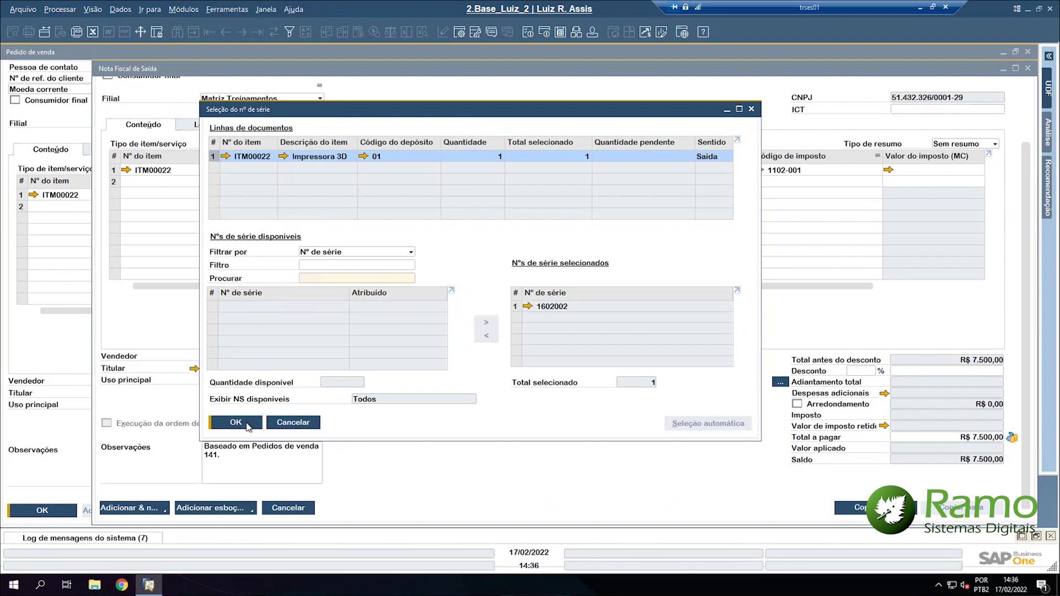
left_click(248, 423)
- Add the Nota Fiscal de Saída, accepting that it cannot be modified, and close the invoice and sales order windows
left_click(145, 508)
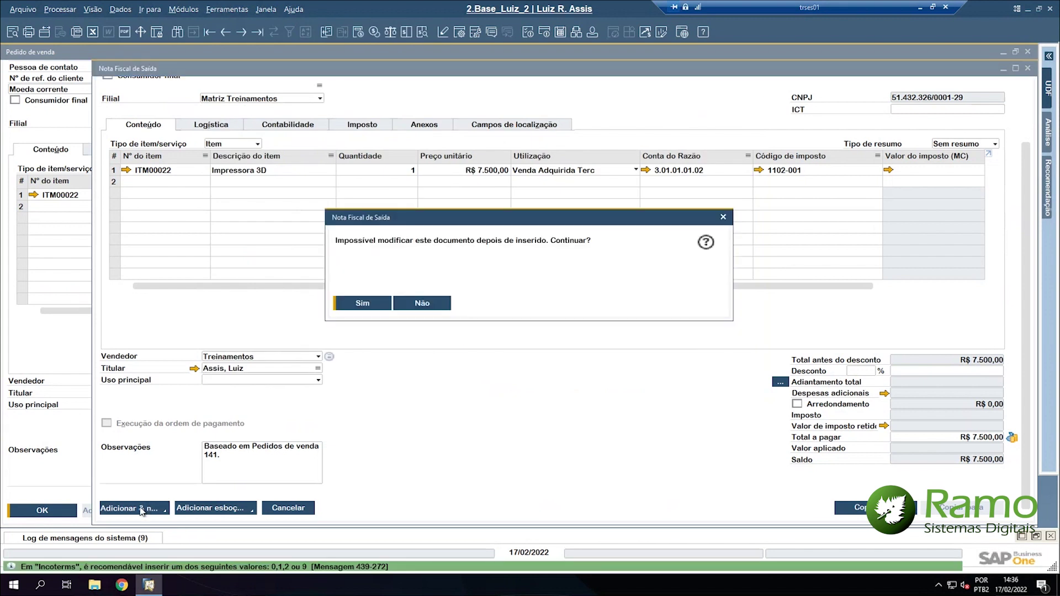
left_click(349, 303)
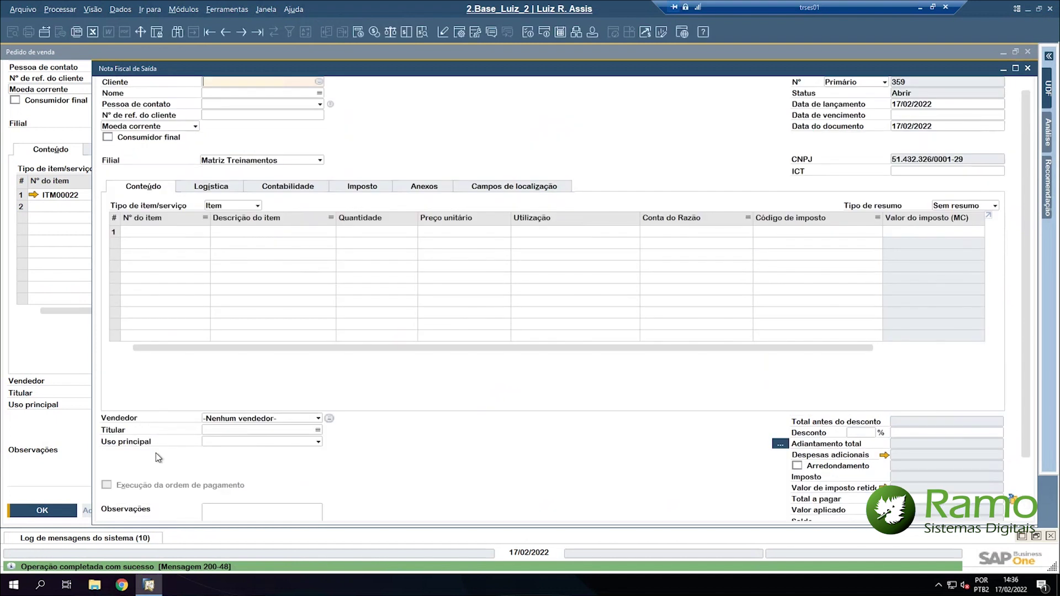
left_click(1027, 68)
left_click(1028, 52)
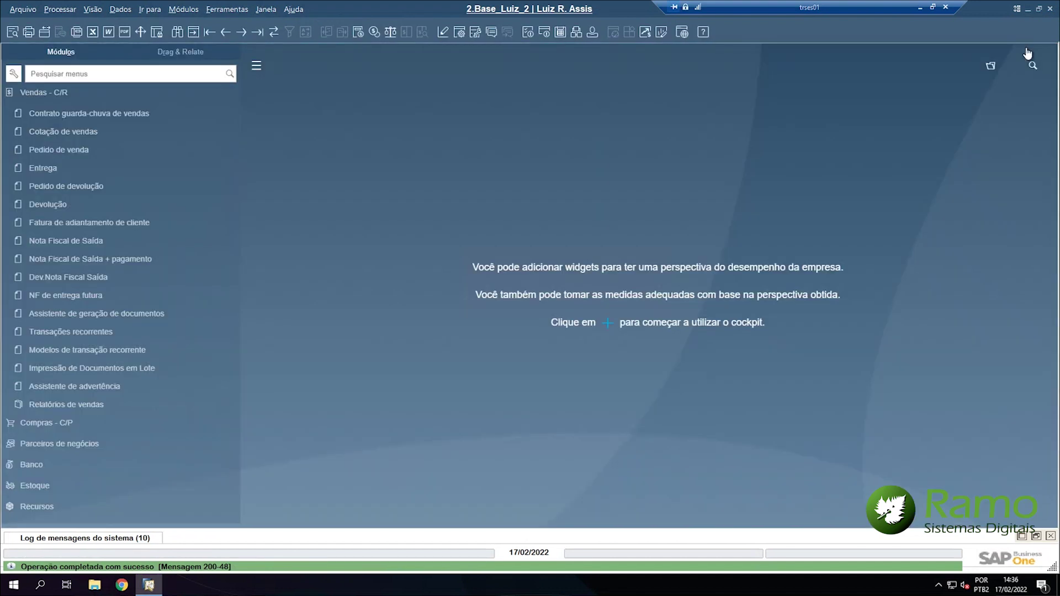
- Open the Cartão de equipamento form in the Serviço module and display the last recorded card
left_click(73, 97)
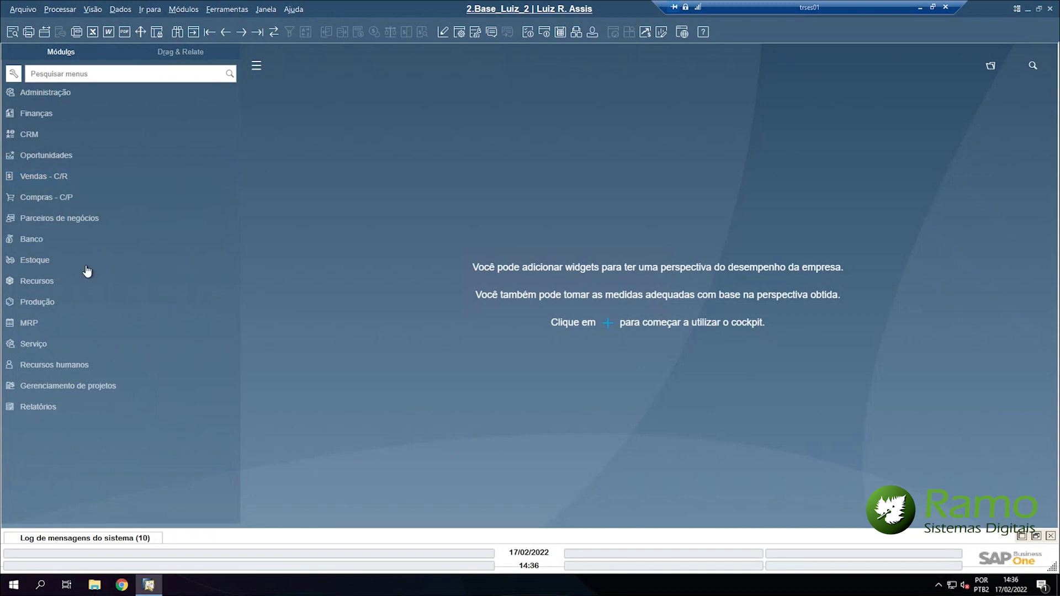
left_click(44, 351)
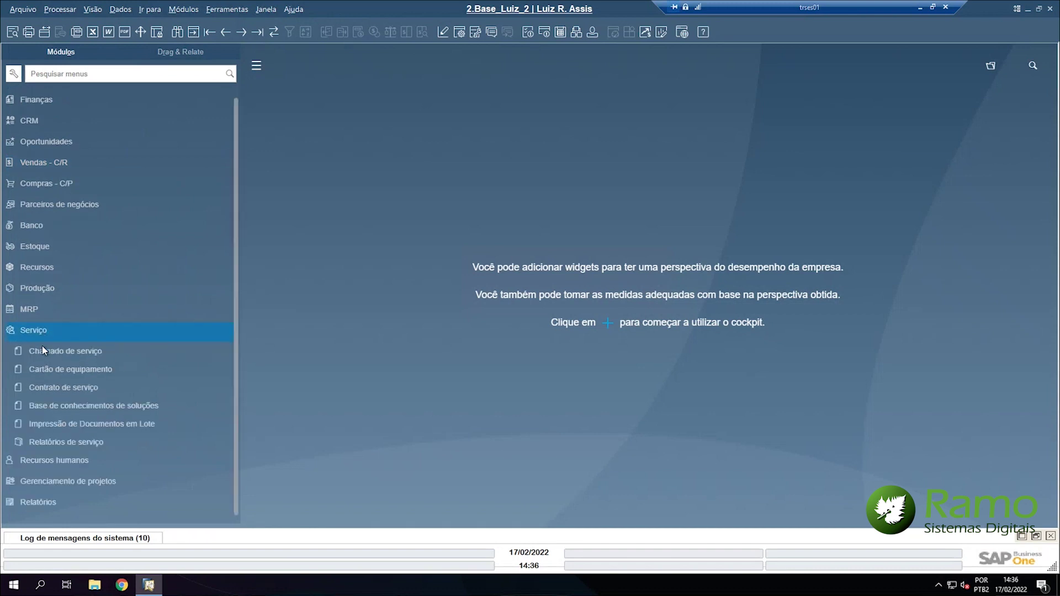
left_click(85, 373)
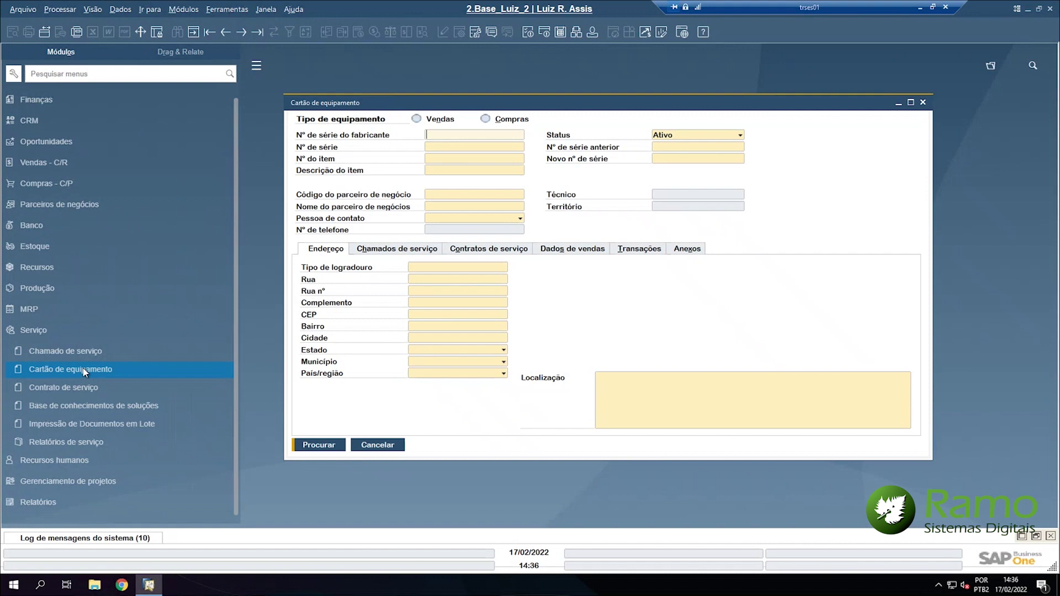
left_click(258, 33)
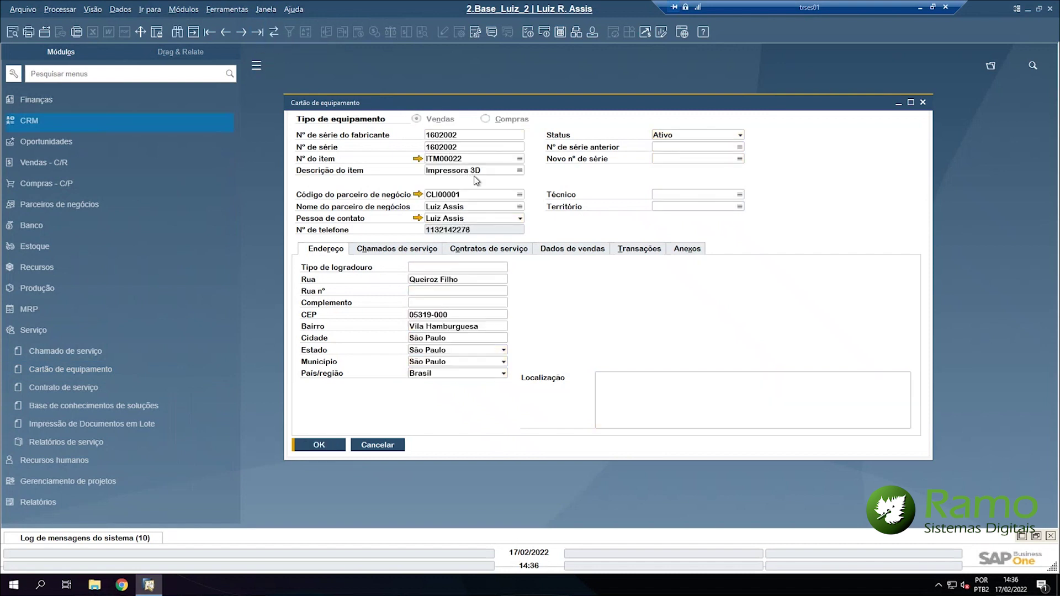
- Highlight the Nº de série value on the Impressora 3D equipment card to check it against the invoiced serial number
left_click(469, 151)
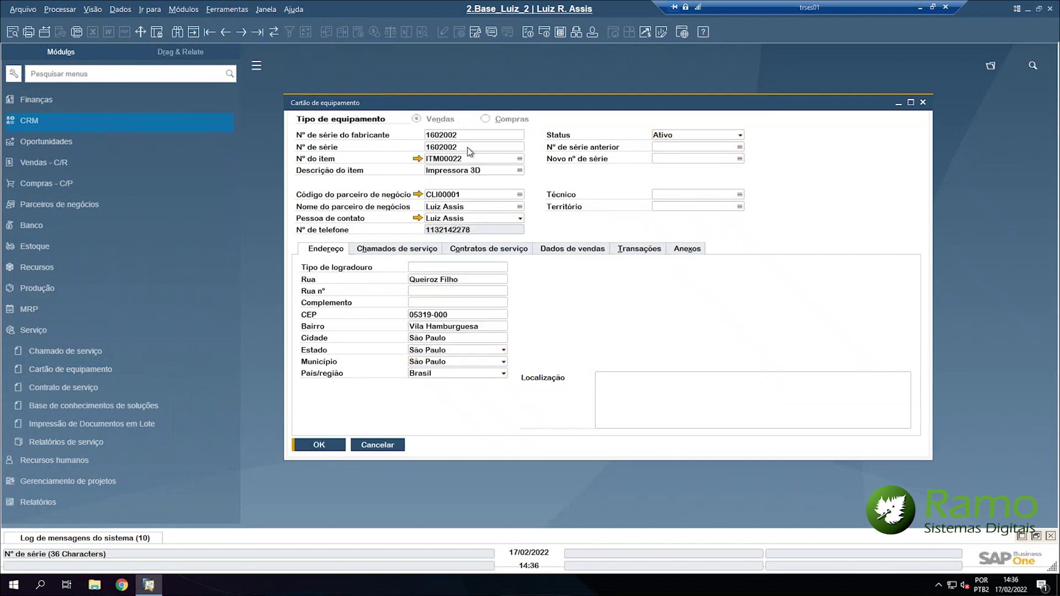
left_click(469, 148)
double_click(468, 147)
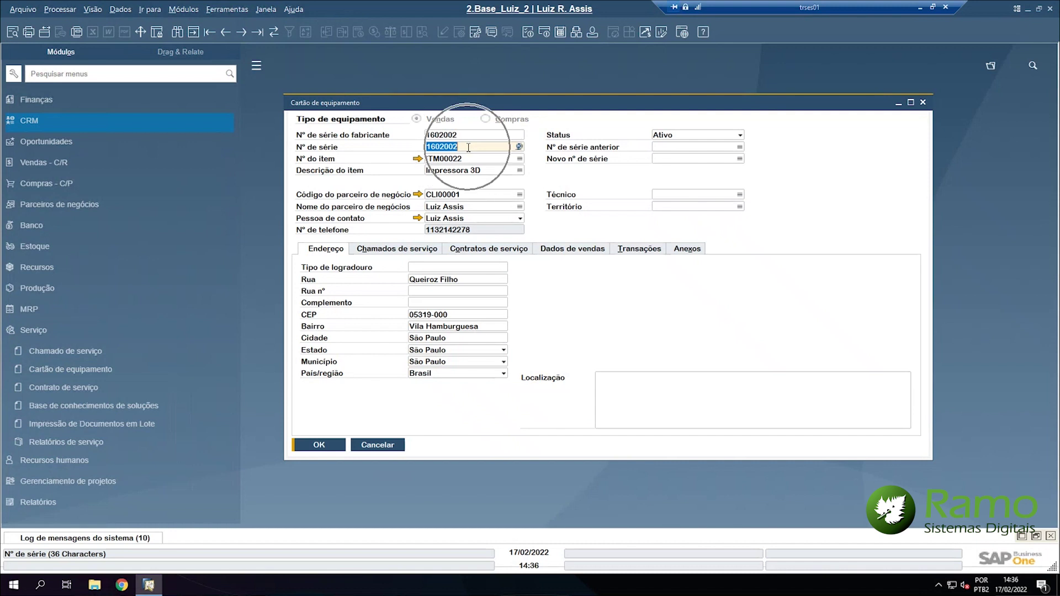